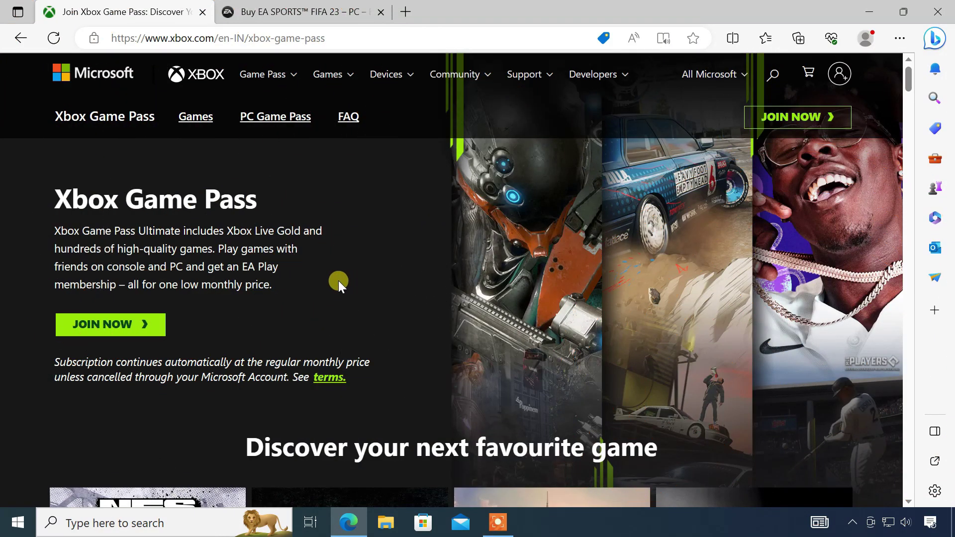
Step: Highlight the Xbox Game Pass heading, the hundreds-of-games phrase and the EA Play mention
left_click_drag(63, 195, 264, 190)
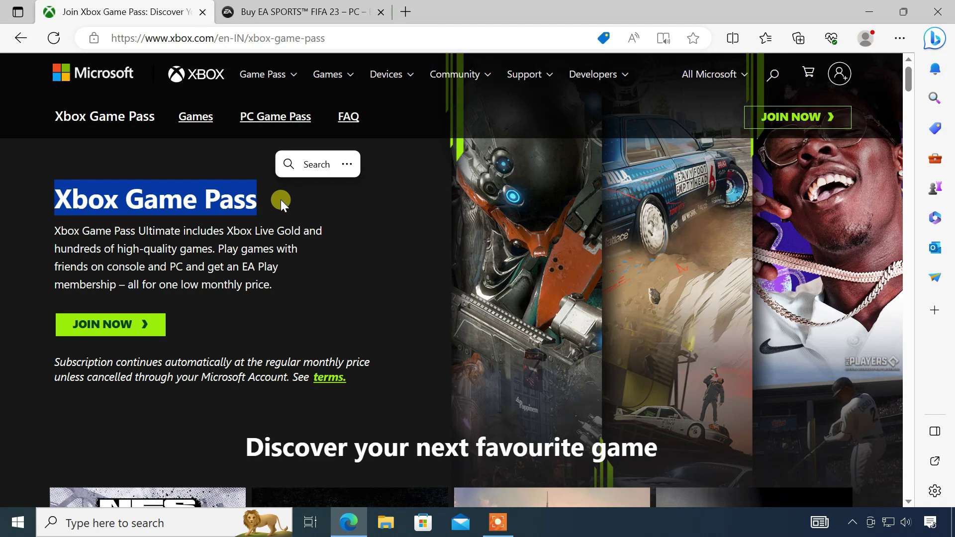
left_click_drag(54, 250, 220, 244)
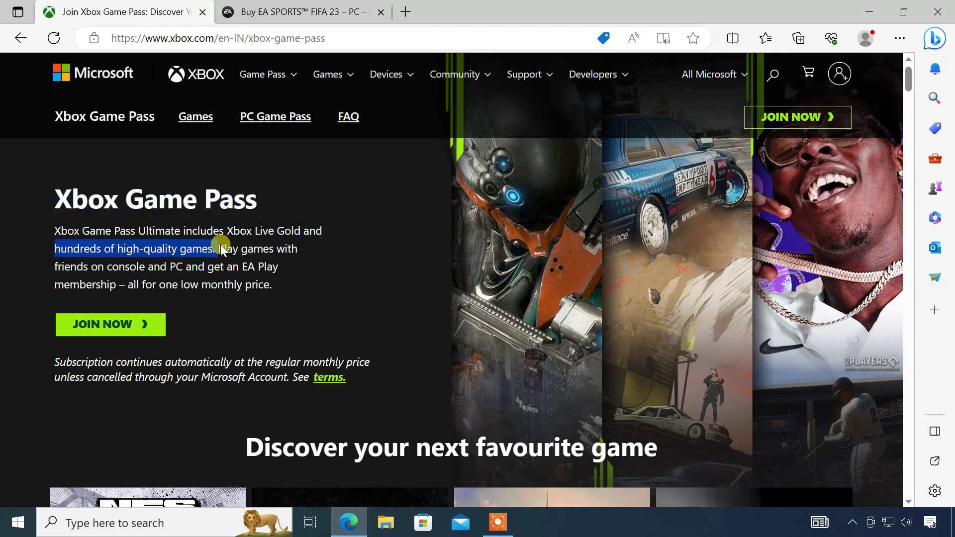
left_click_drag(109, 265, 117, 286)
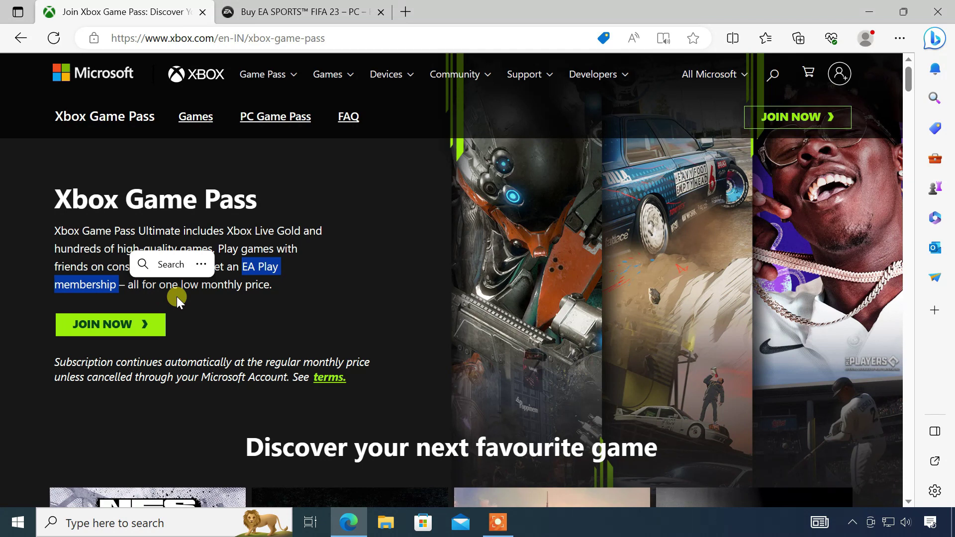
Step: Compare the FIFA 23 buy page, then return to Game Pass and bring up the membership plans
left_click(328, 23)
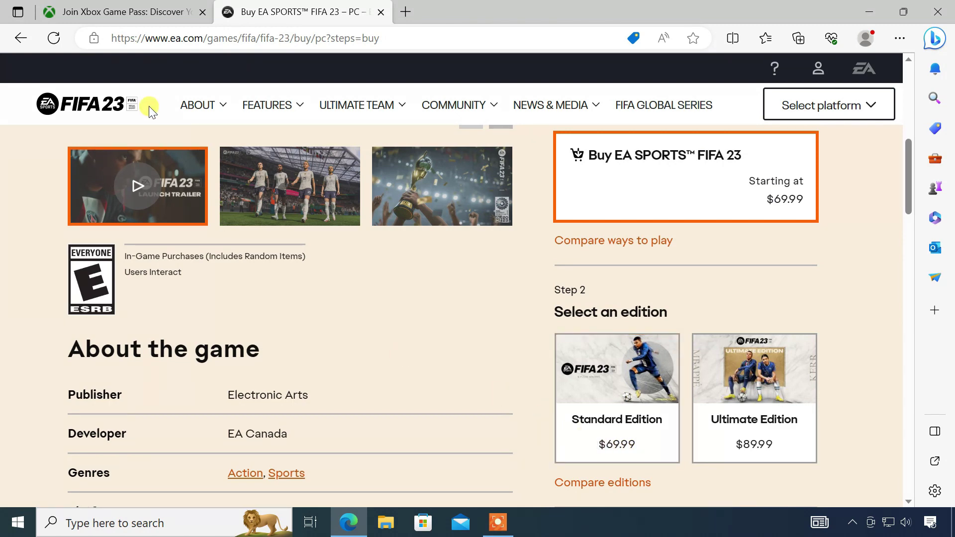
left_click(133, 15)
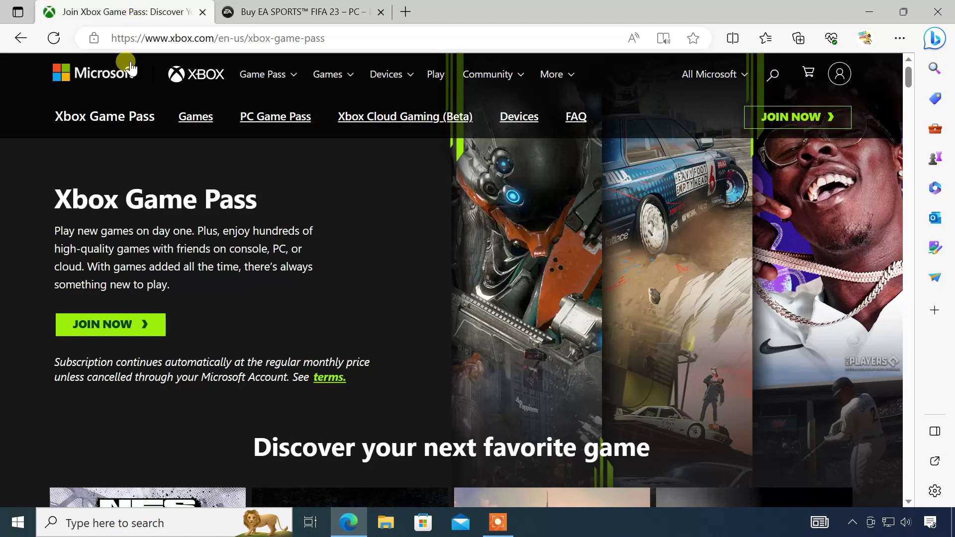
left_click(109, 325)
Step: Review the Ultimate plan and choose to join the PC Game Pass plan
scroll(520, 357, "down", 4)
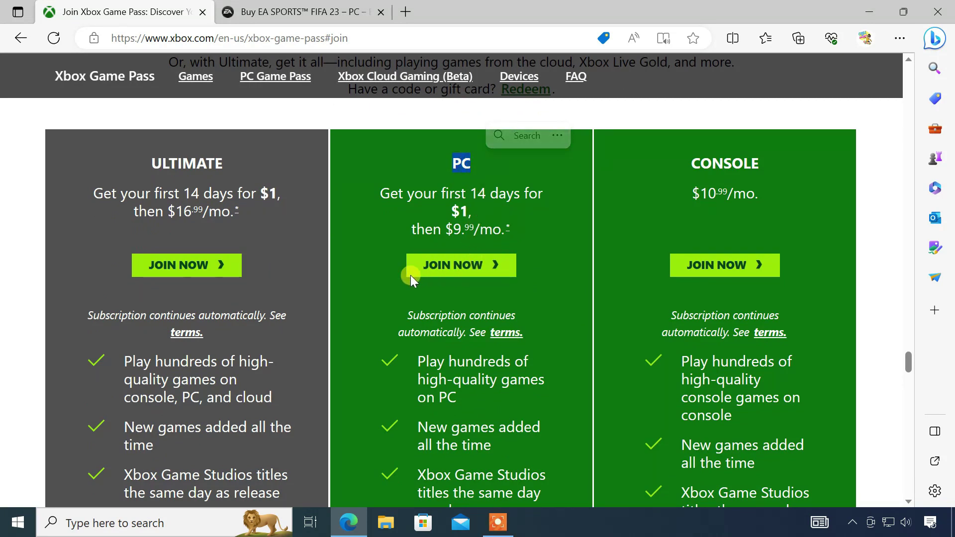
left_click_drag(151, 163, 236, 163)
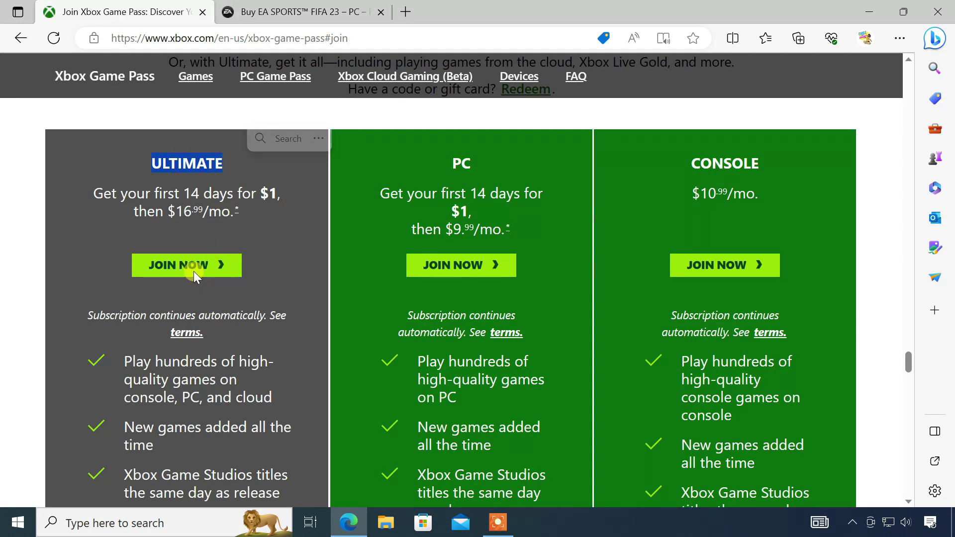
left_click(460, 273)
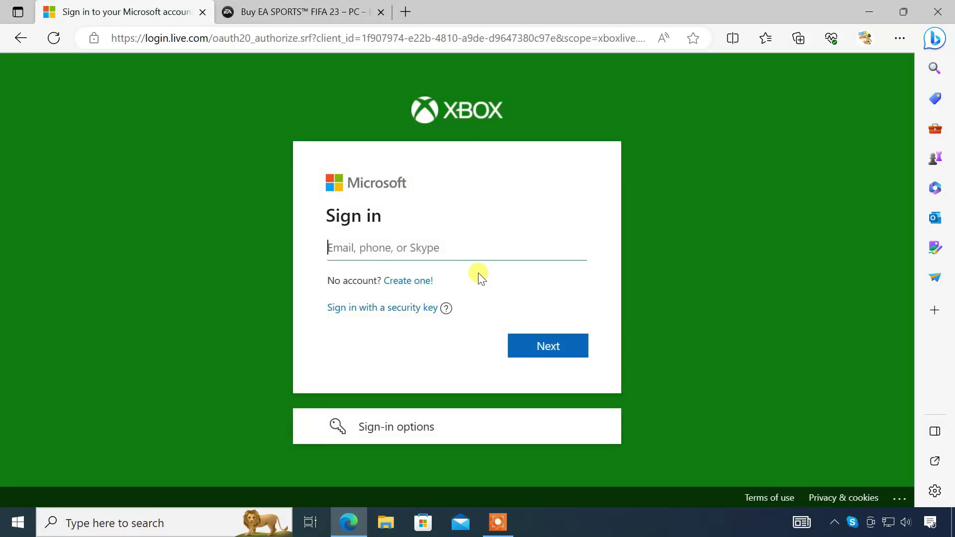
Step: Sign in with the saved Microsoft account e-mail and pasted account password
left_click(379, 247)
left_click(397, 303)
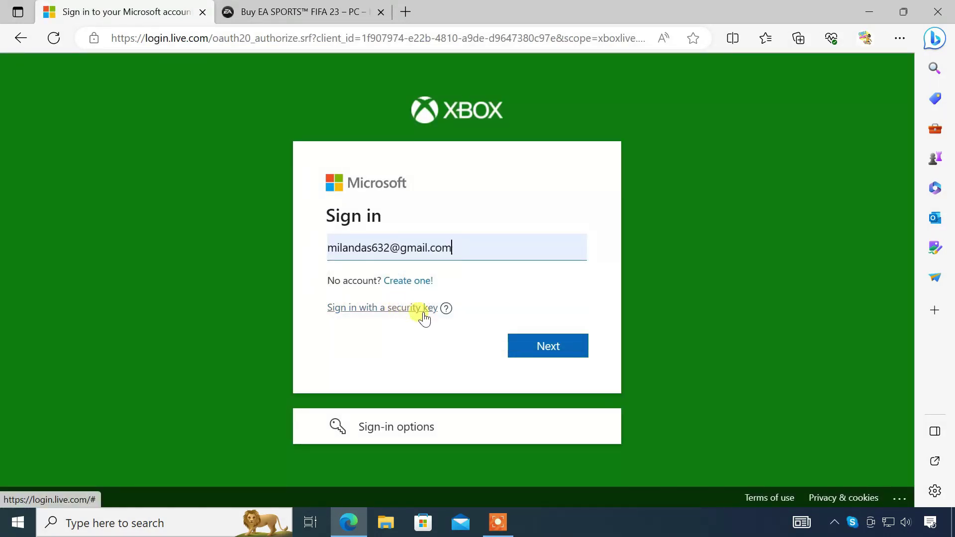
left_click(563, 352)
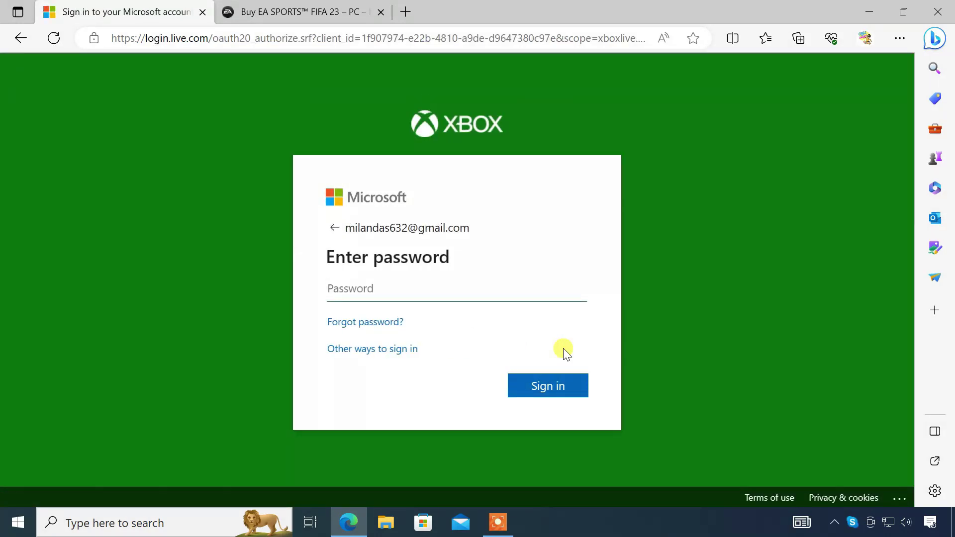
key("ctrl+v")
key("Return")
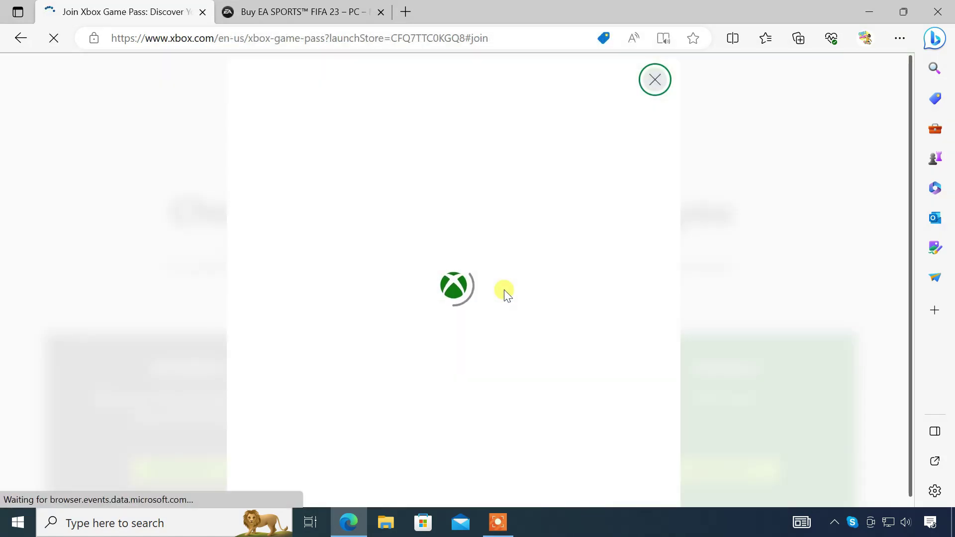
Step: Continue through the PC 1 Month plan summary and choose credit or debit card payment
left_click(582, 481)
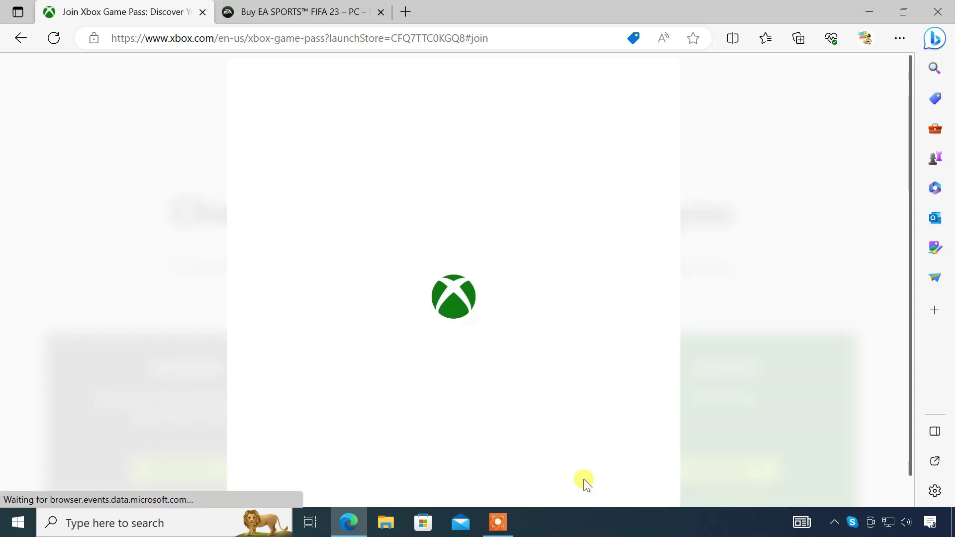
left_click(487, 476)
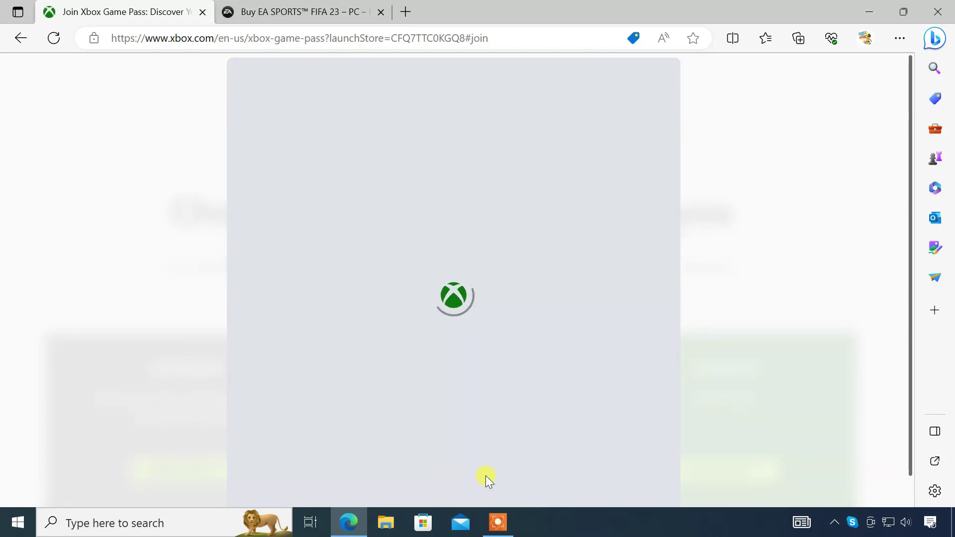
left_click(347, 162)
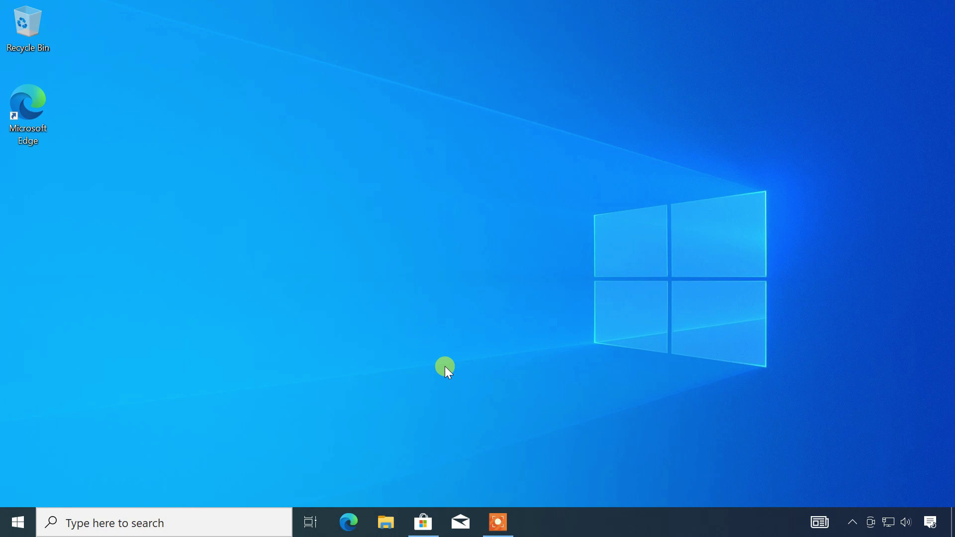
Step: Find 'xbox' in Windows search, launch the Xbox app from its Store page and maximize it
left_click(150, 522)
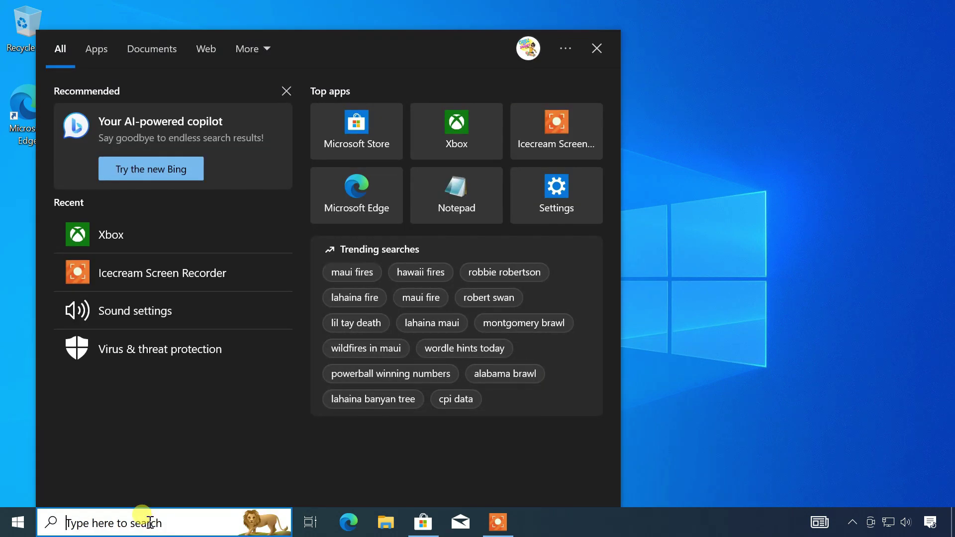
type("xbox")
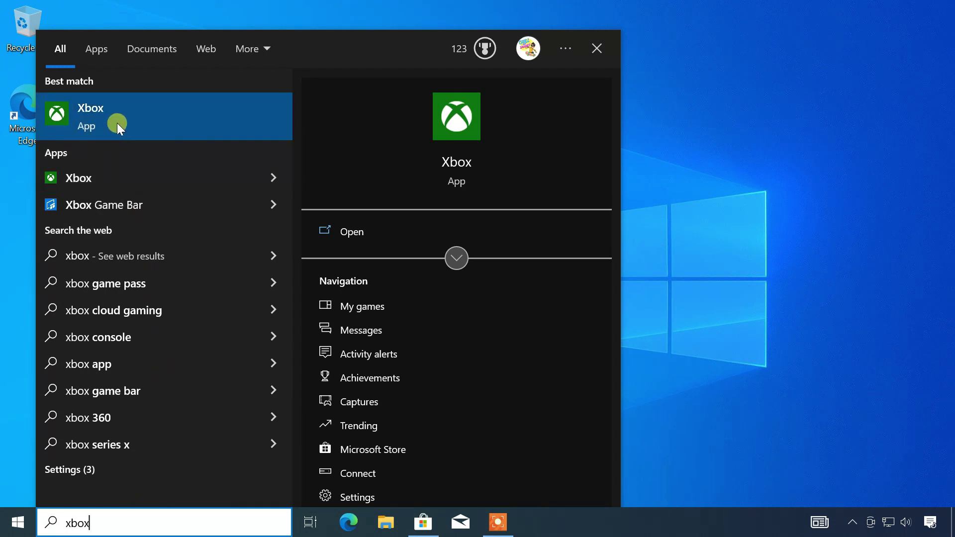
left_click(424, 522)
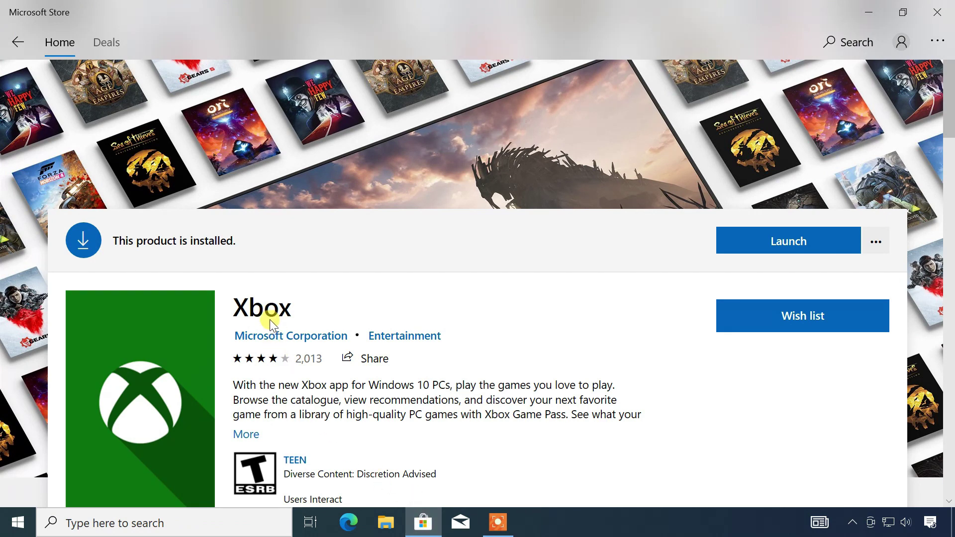
left_click(764, 240)
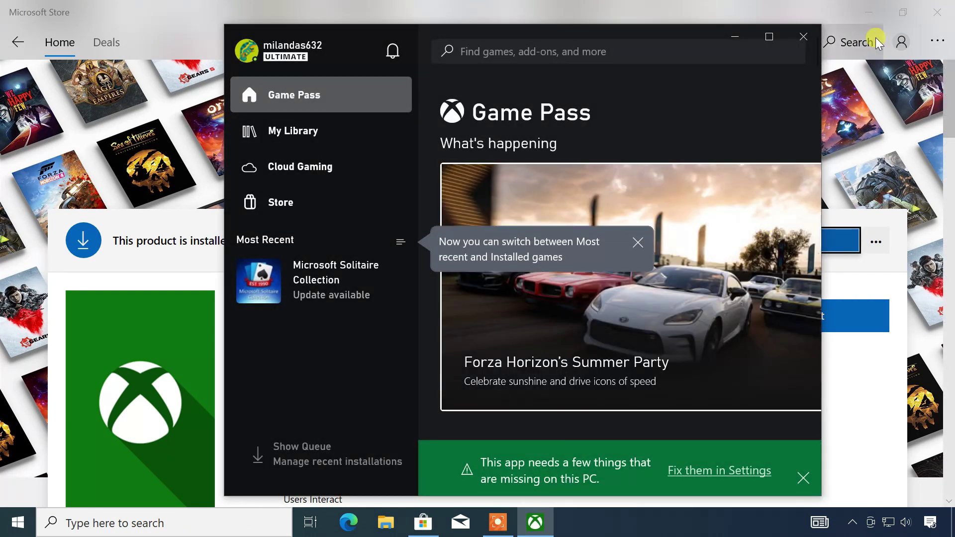
left_click(870, 11)
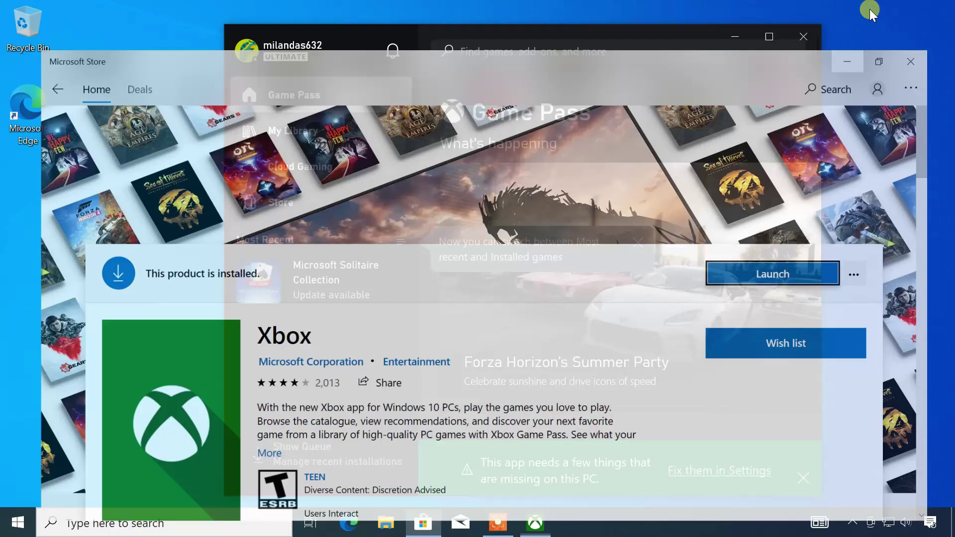
left_click(774, 36)
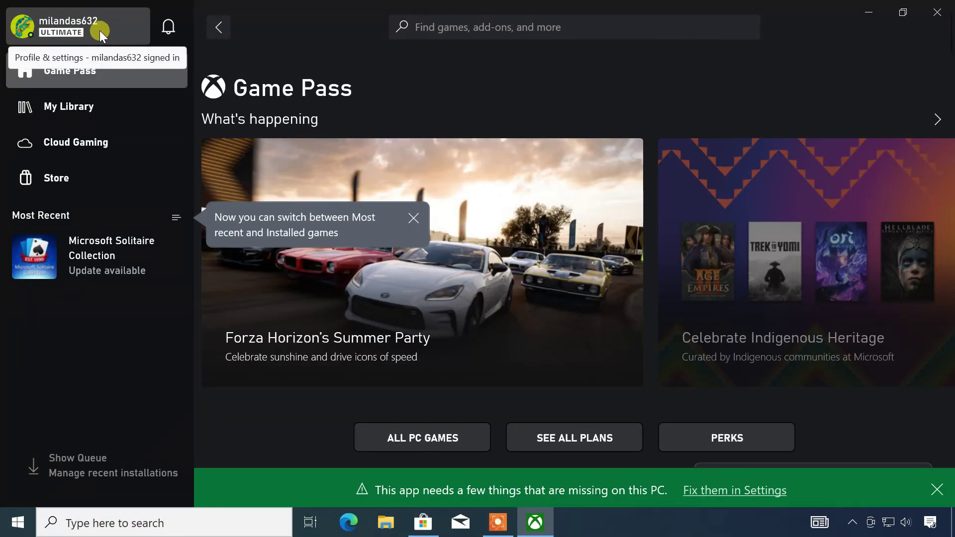
Step: Search the catalogue for 'FIFA 23', open the EA SPORTS FIFA 23 page and start installing
left_click(432, 30)
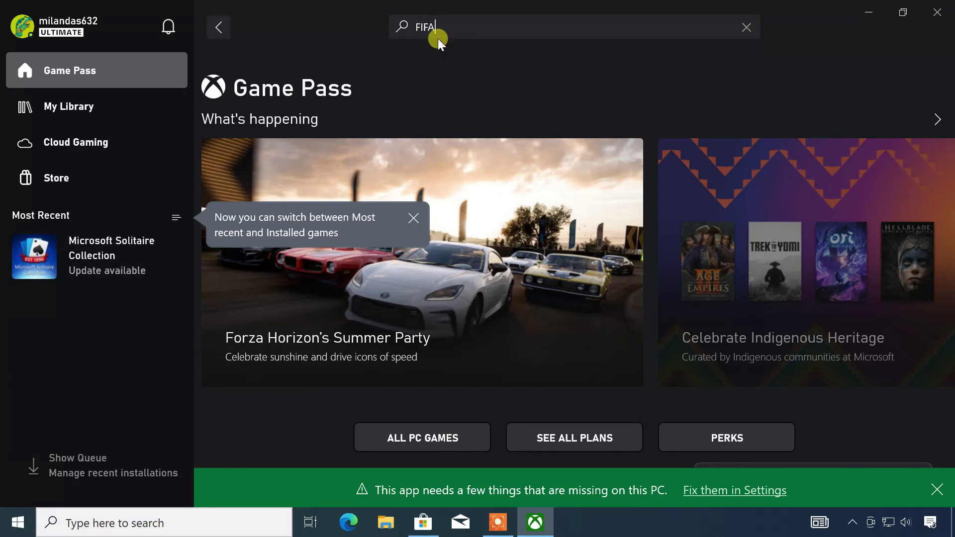
type("FIFA 23")
key("Return")
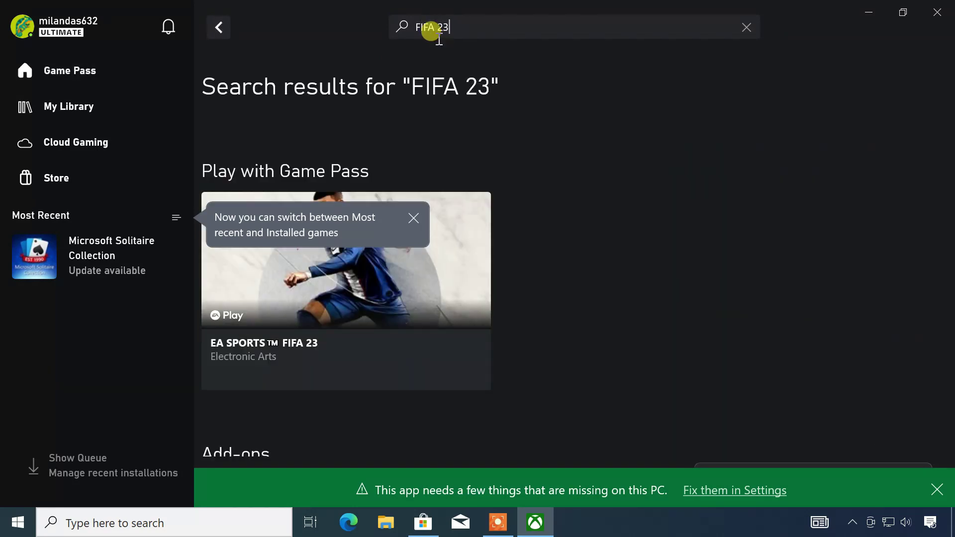
left_click(412, 218)
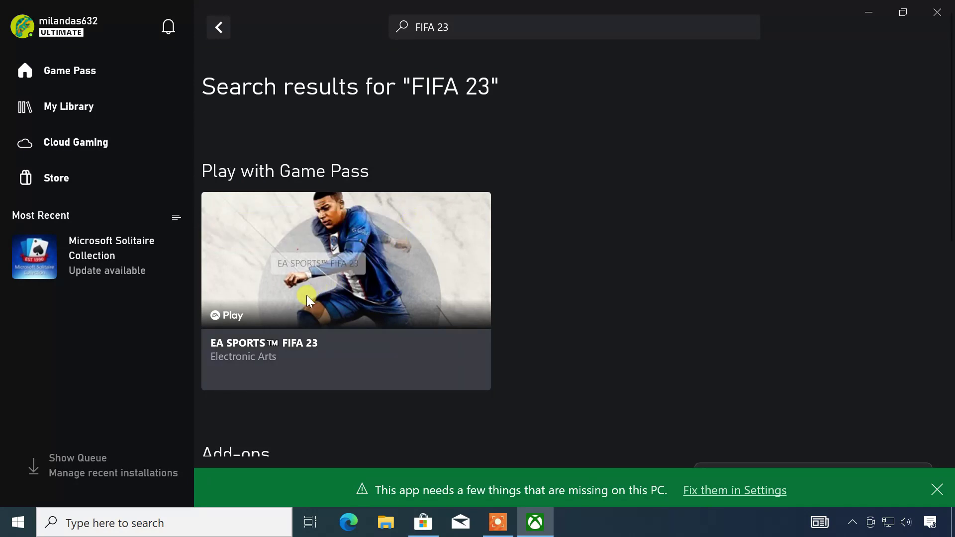
left_click(324, 295)
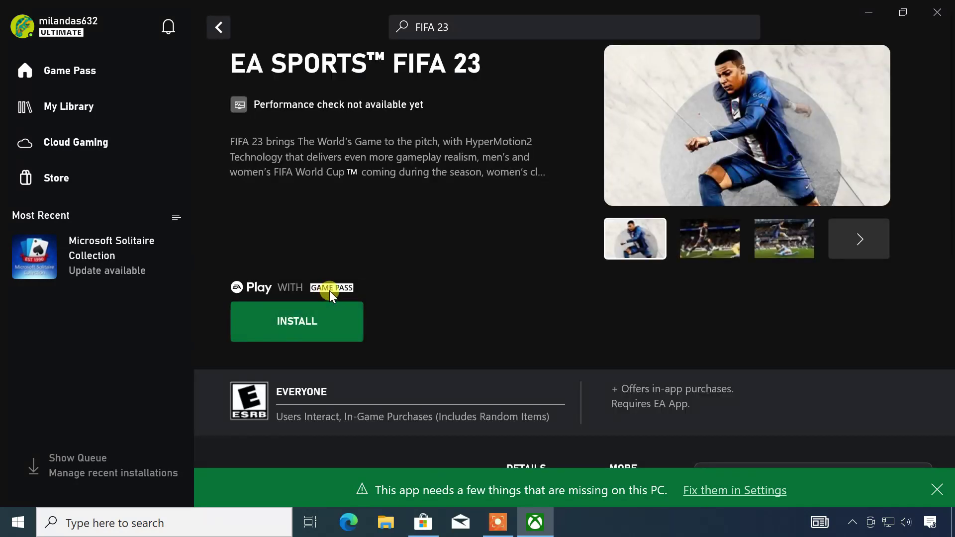
left_click(297, 322)
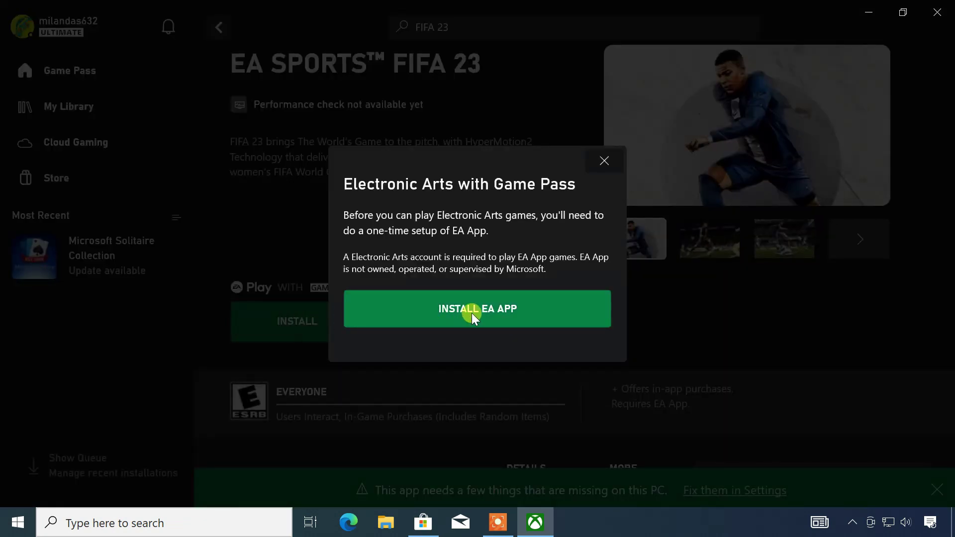
Step: Install and set up the EA App, then retry the FIFA 23 install
left_click(471, 313)
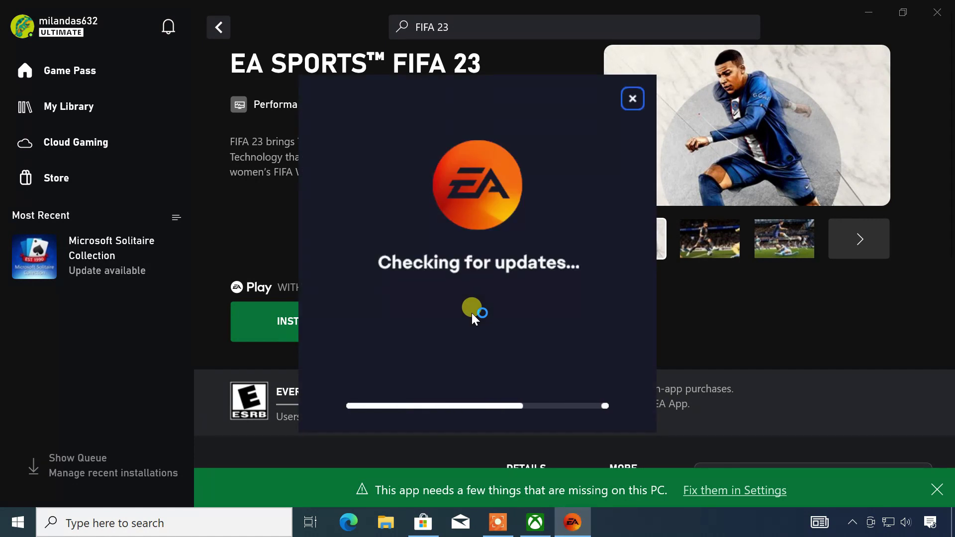
left_click(494, 396)
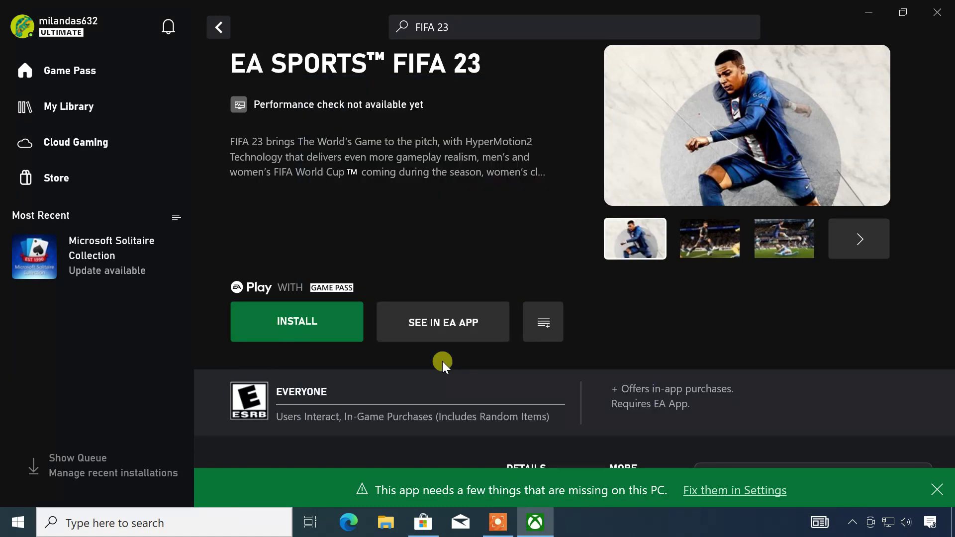
left_click(314, 323)
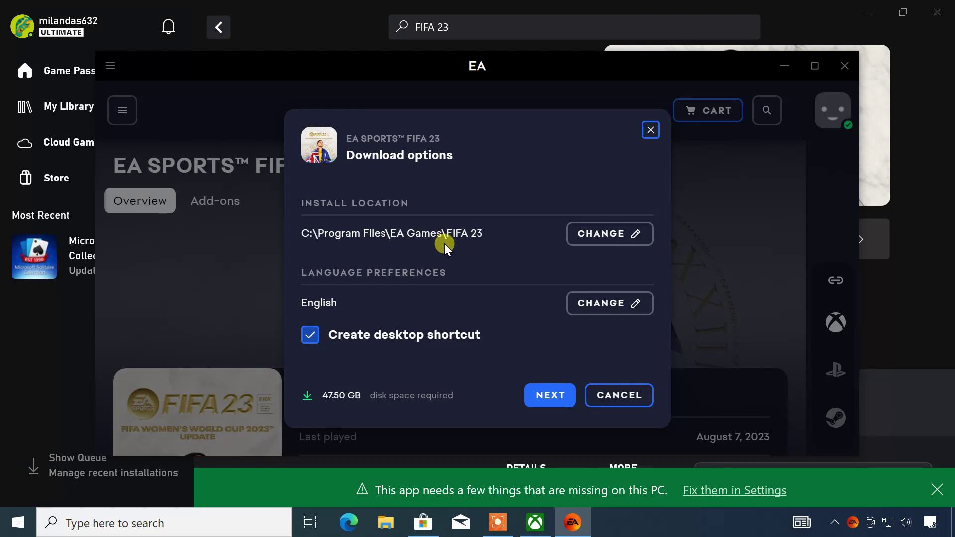
Step: Accept the C:\Program Files\EA Games\FIFA 23 location and the terms, then maximize the EA app
left_click(555, 398)
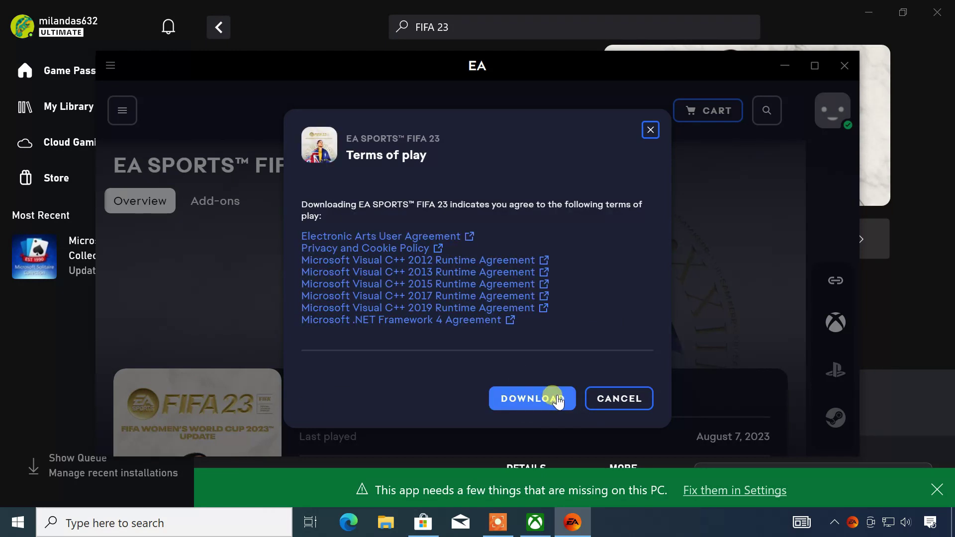
left_click(544, 401)
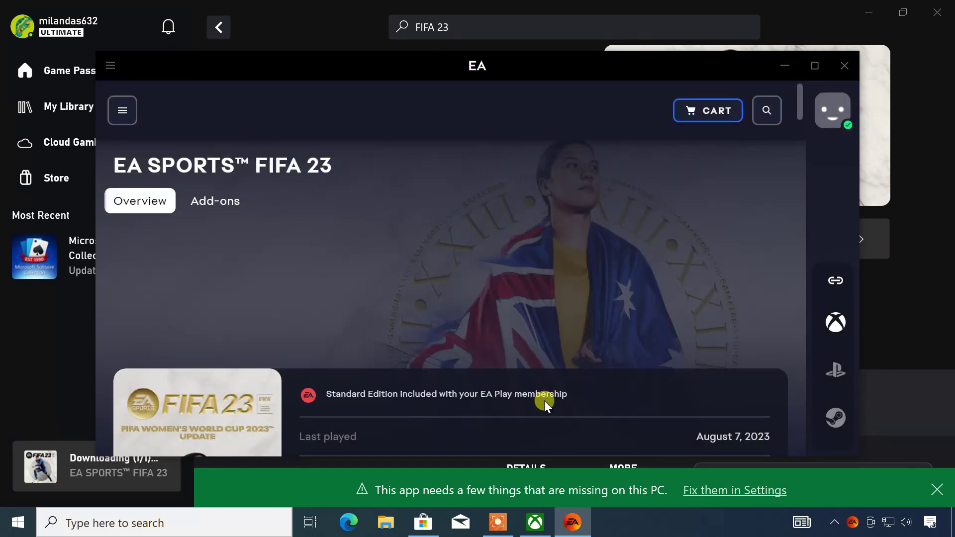
left_click(835, 131)
left_click(816, 67)
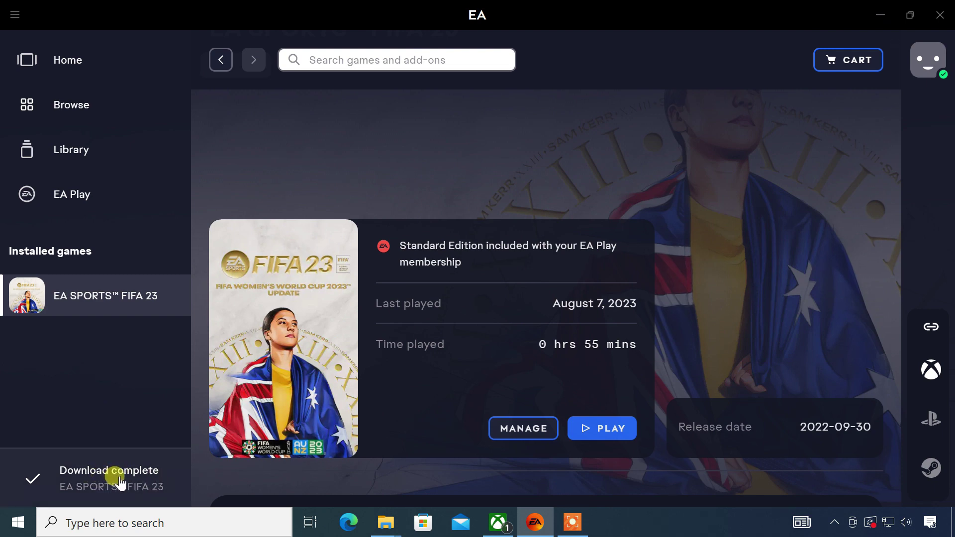
Step: Start EA SPORTS FIFA 23 from its EA app game page
left_click(595, 438)
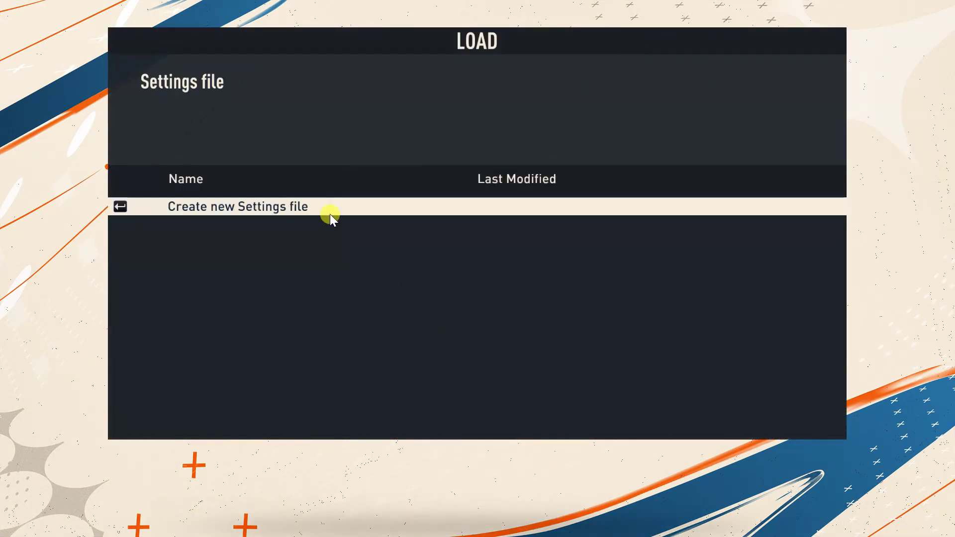
Step: Create the Personal Settings 1 settings file and choose the game language
left_click(327, 206)
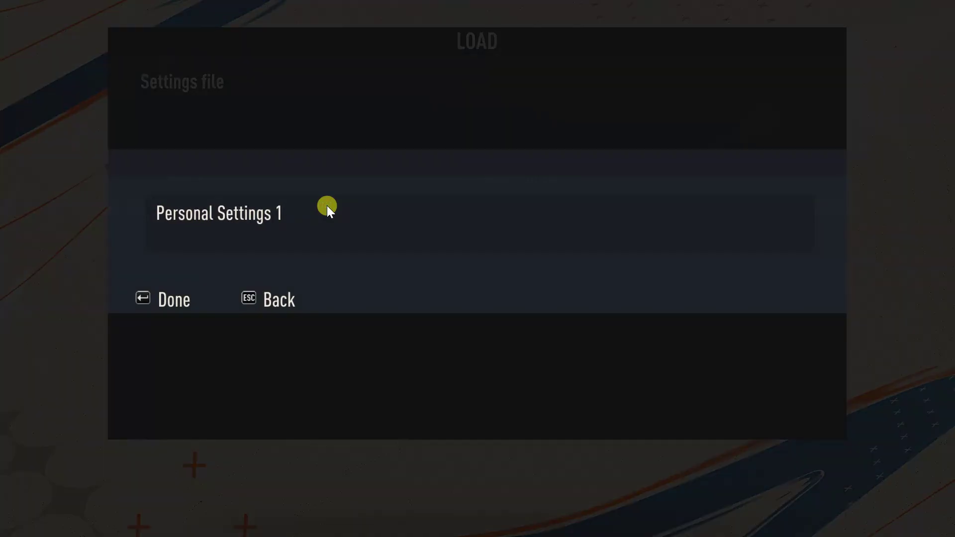
left_click(173, 303)
left_click(563, 295)
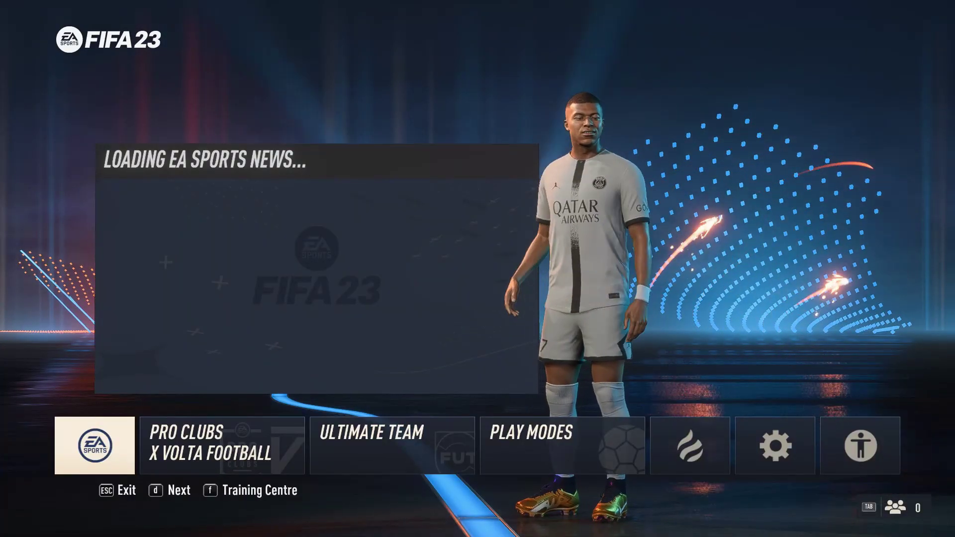
Step: Navigate the main menu into Play Modes and then Quickplay Modes
key("Right")
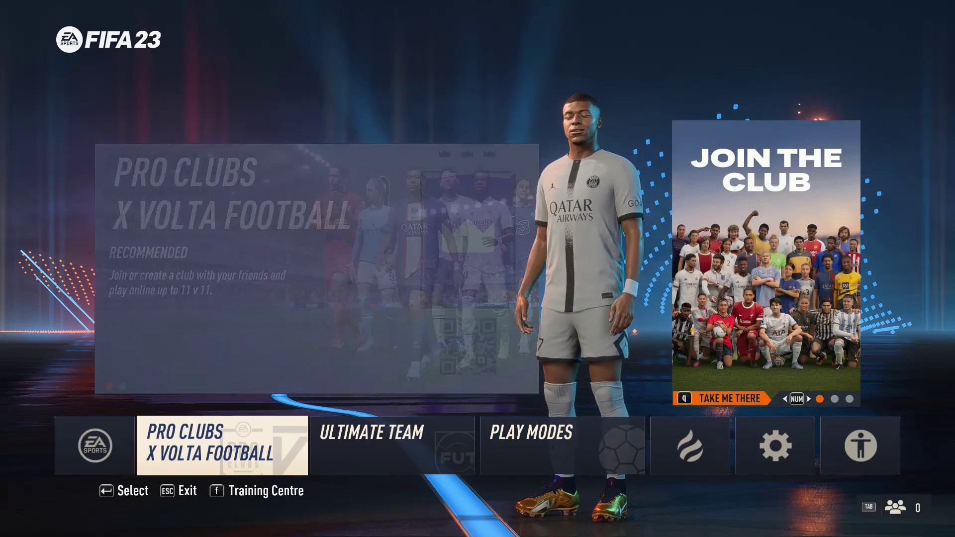
key("Right")
key("Right")
key("Return")
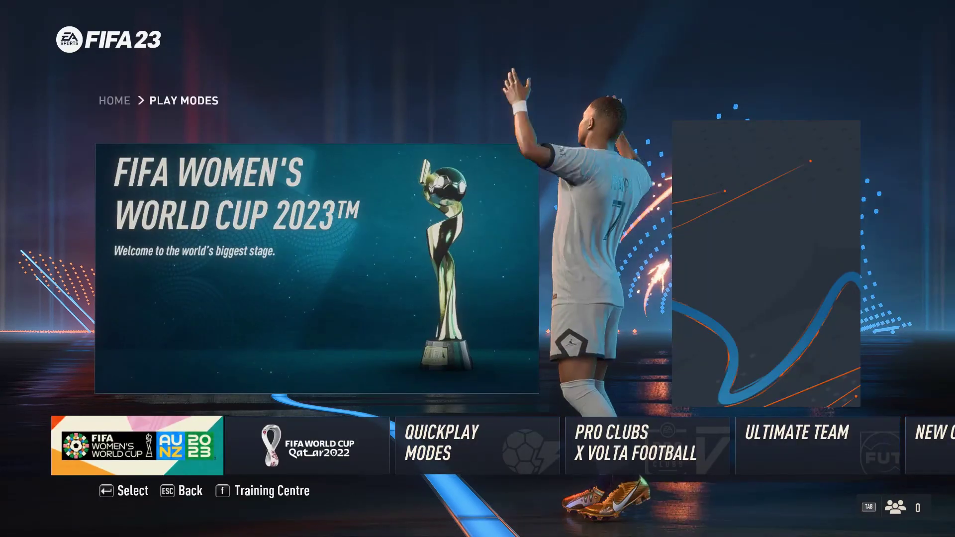
key("Right")
key("Right")
key("Right")
key("Right")
key("Right")
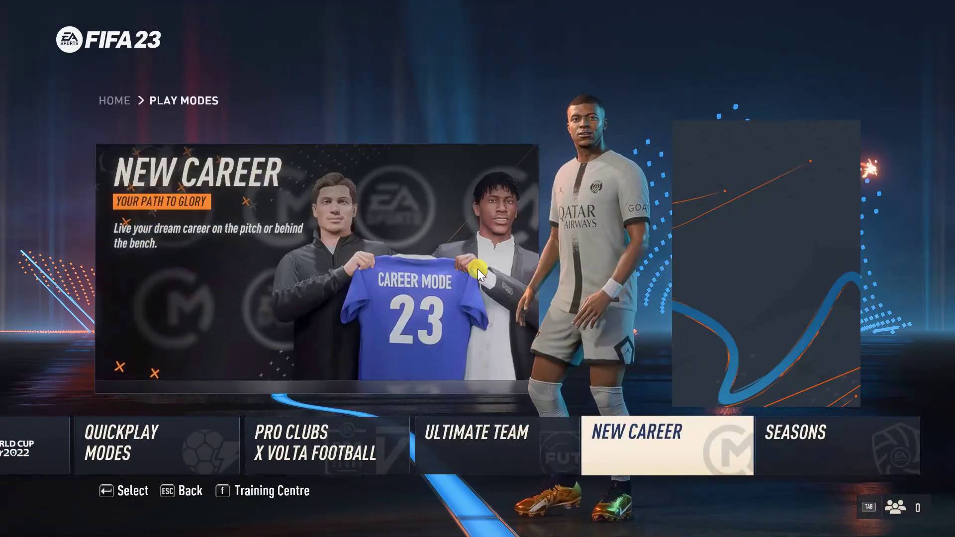
key("Left")
key("Left")
key("Left")
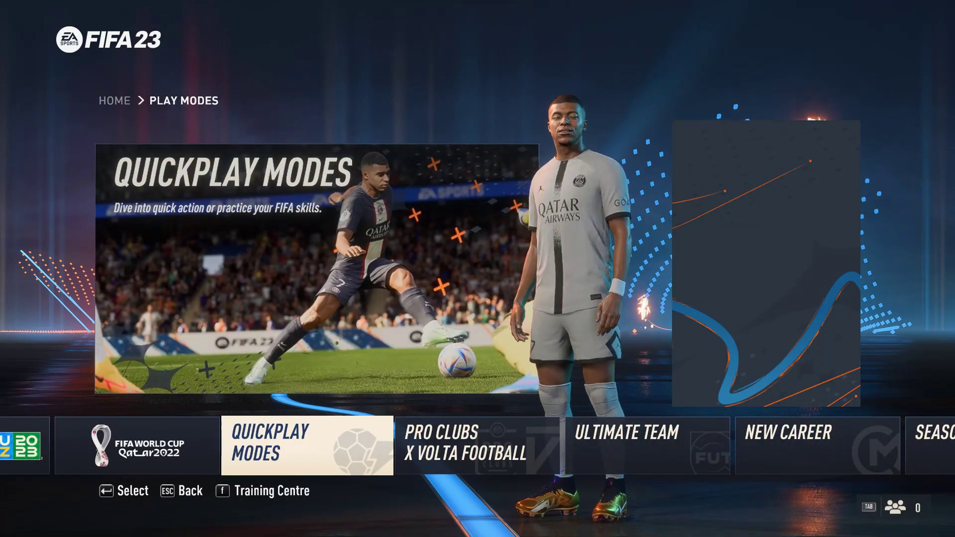
key("Return")
Step: Open Tournaments and select the Champions League tournament
key("Right")
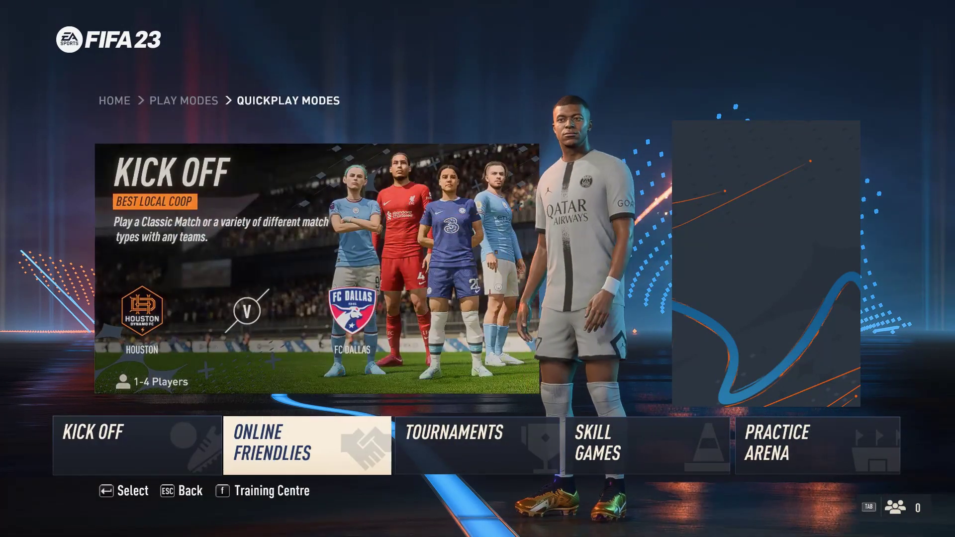
key("Right")
key("Return")
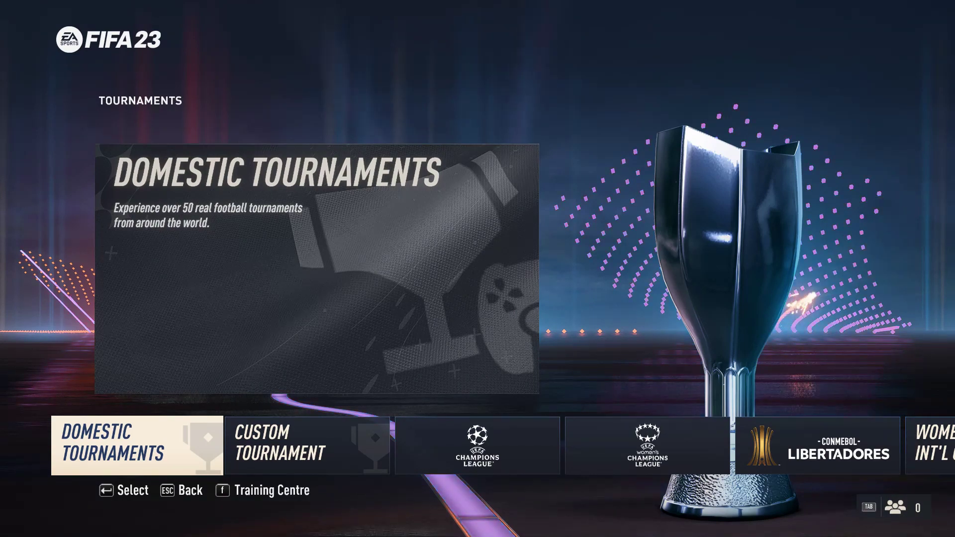
key("Right")
key("Right")
key("Return")
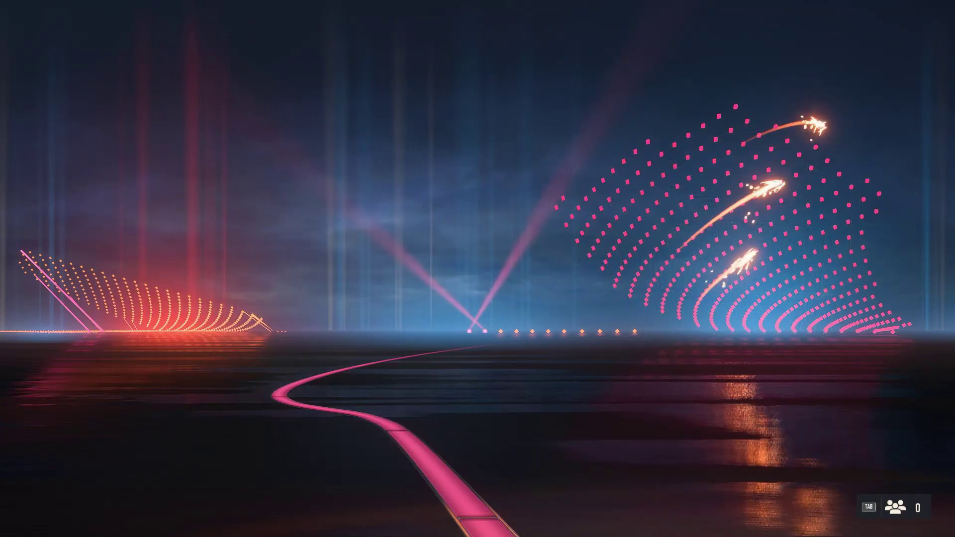